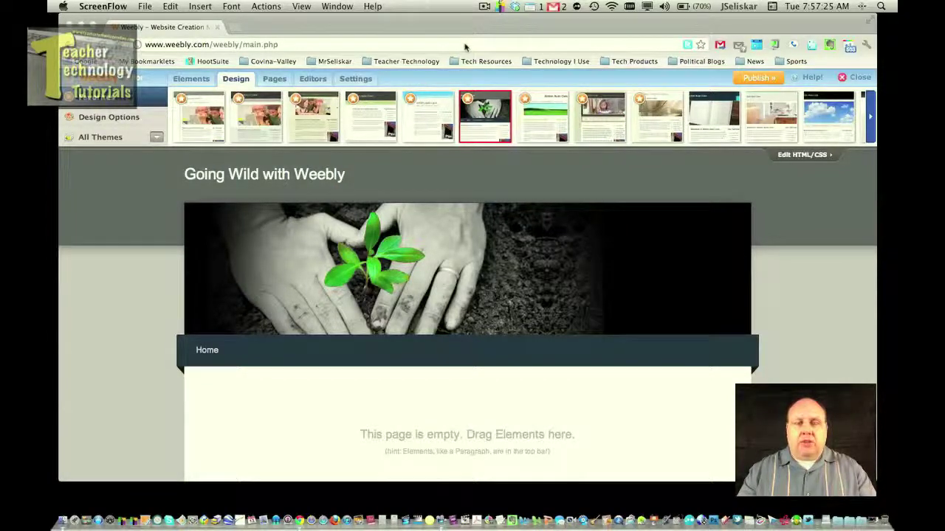
Step: Look over the site's design options, the full theme gallery and the Business themes
click(236, 80)
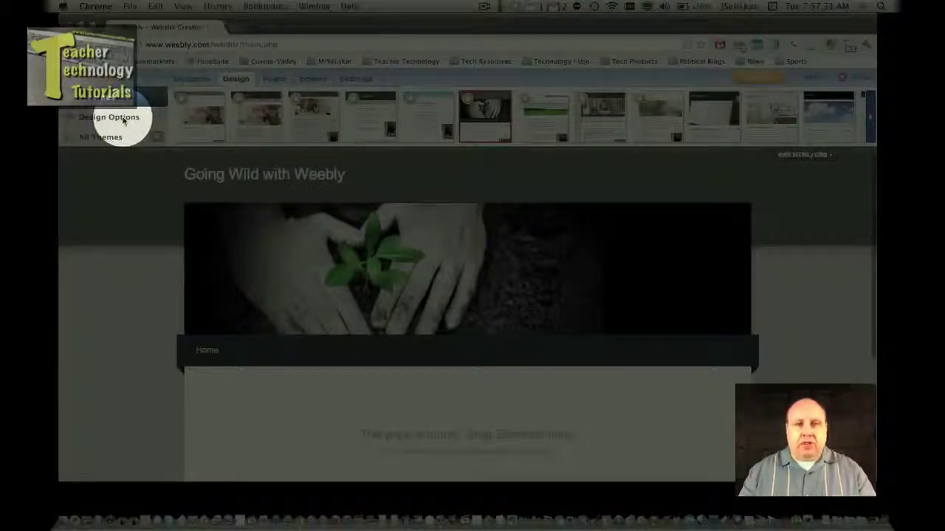
click(118, 118)
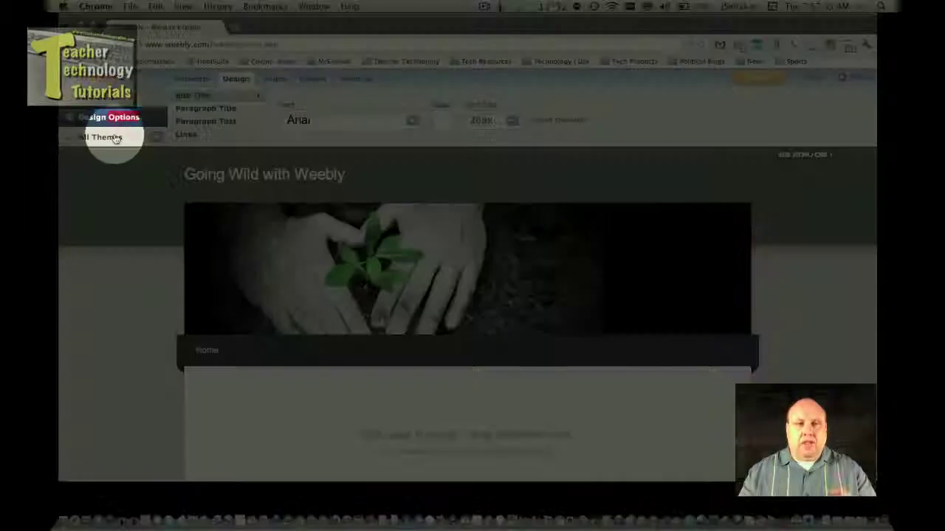
click(111, 136)
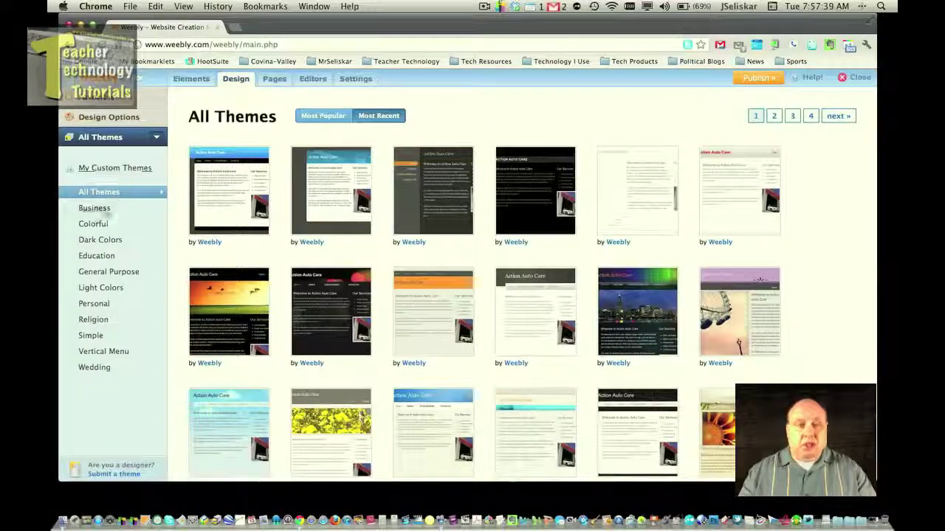
click(104, 211)
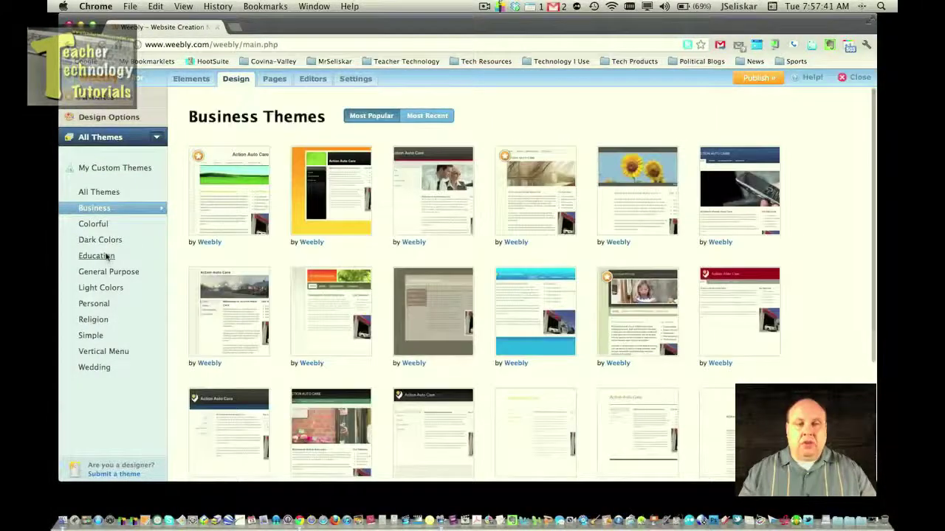
Step: Preview the Education themes with the pencil and with the children at a laptop, and apply the green children-at-a-laptop theme
click(108, 256)
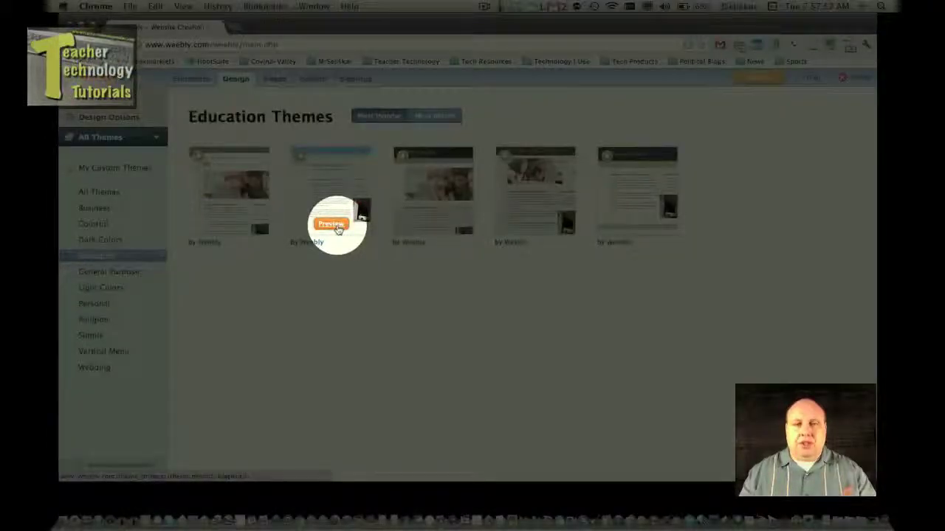
click(332, 224)
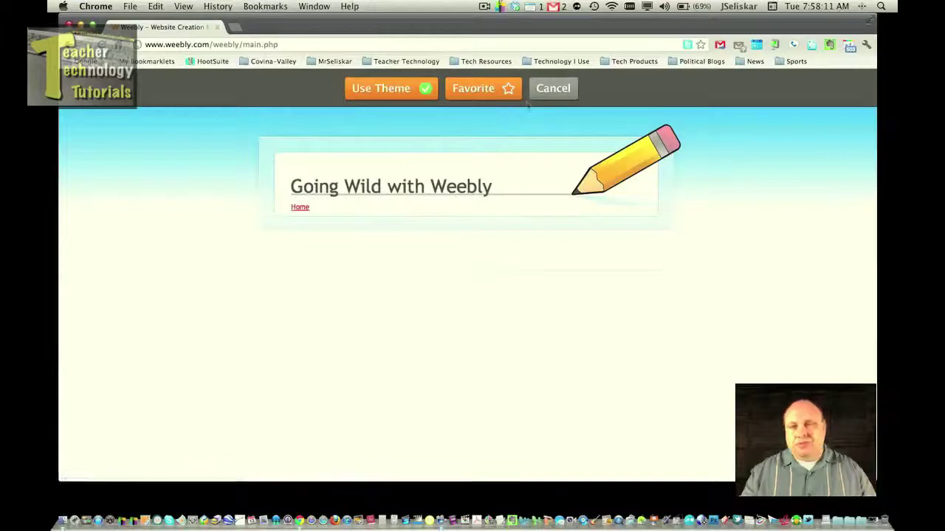
click(553, 88)
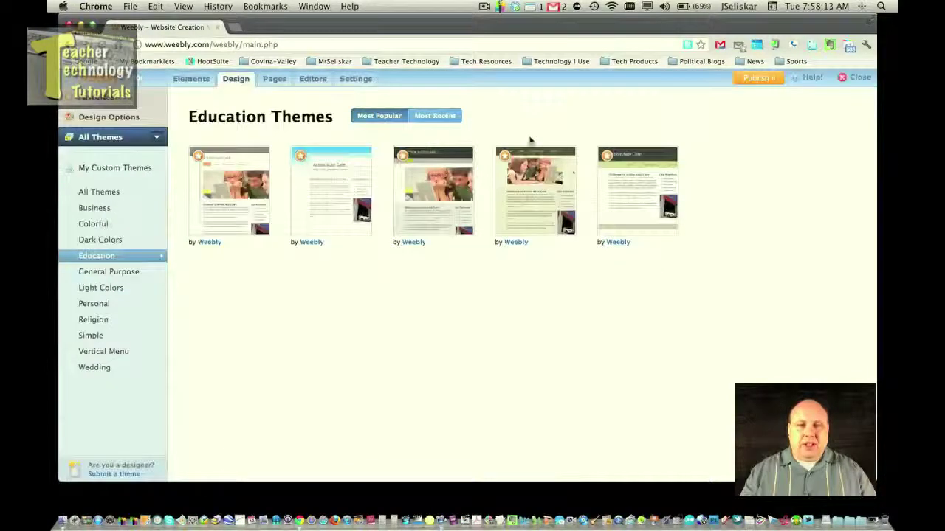
click(533, 222)
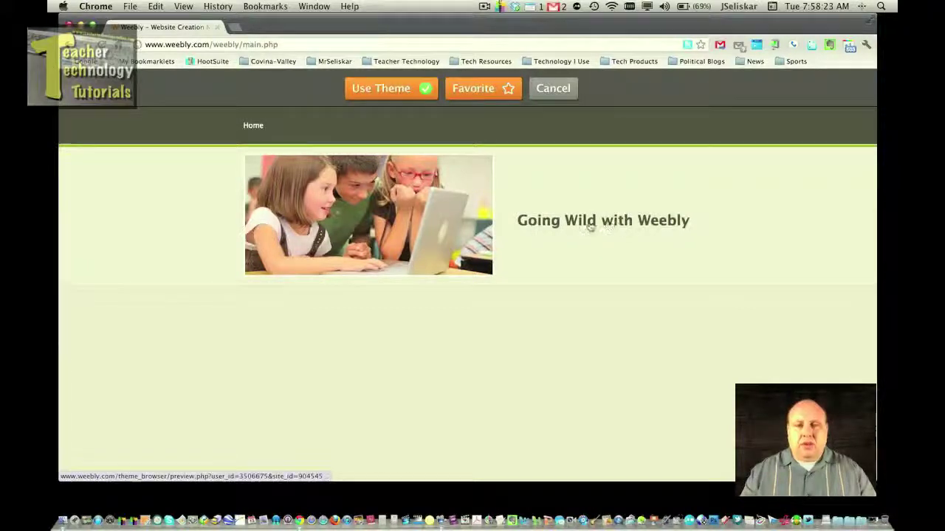
click(405, 89)
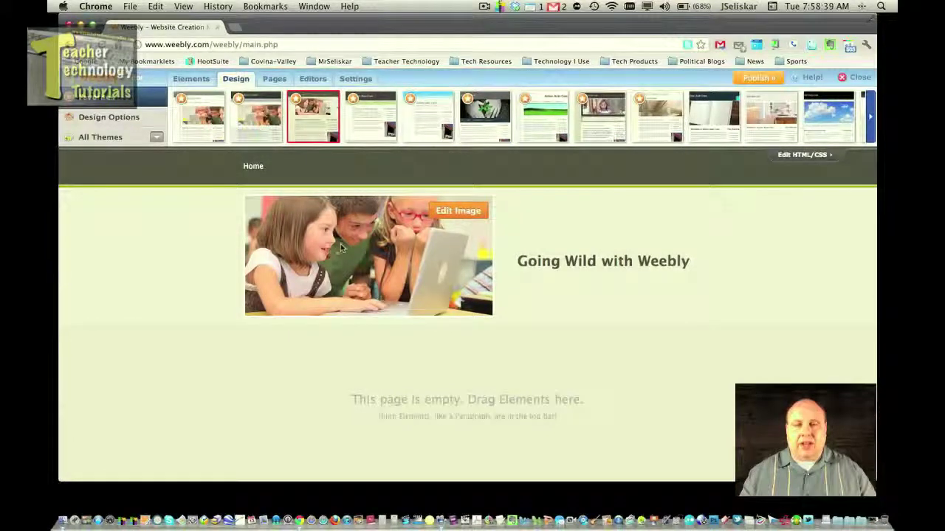
Step: Remove the photo of the children at a laptop from the site's header
click(461, 211)
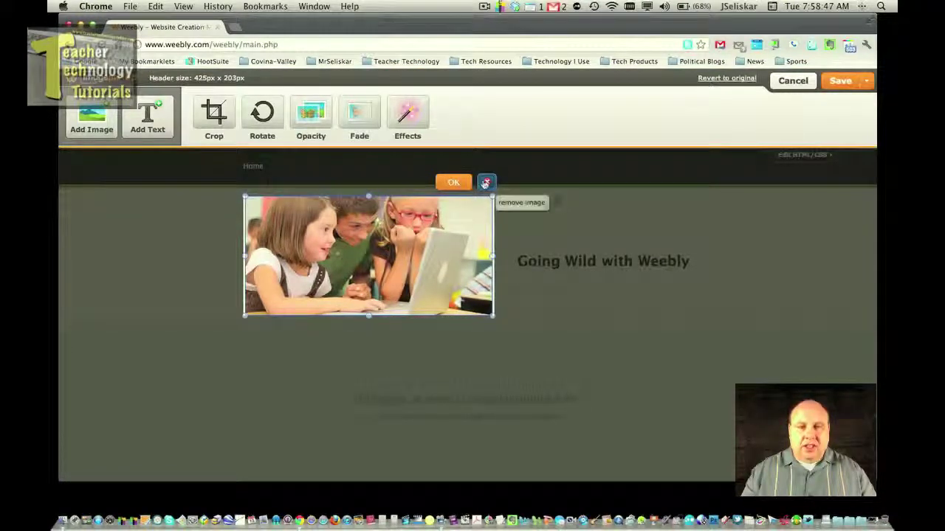
click(486, 182)
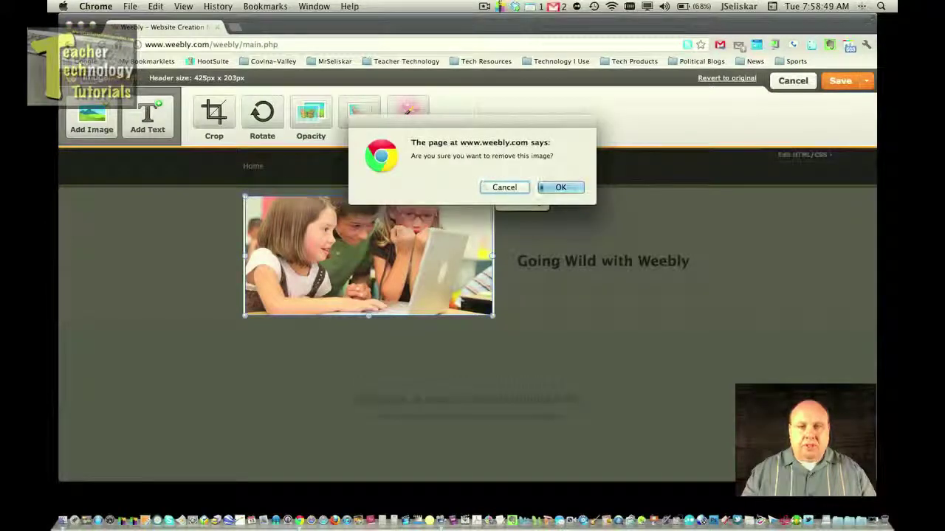
click(555, 186)
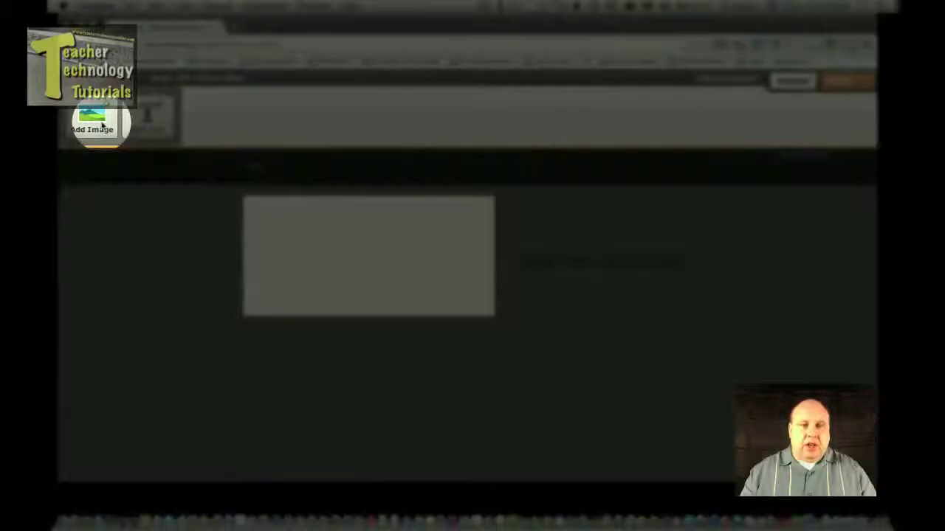
Step: Start adding a header image and review the computer upload, search, favorites and image URL sources
click(102, 126)
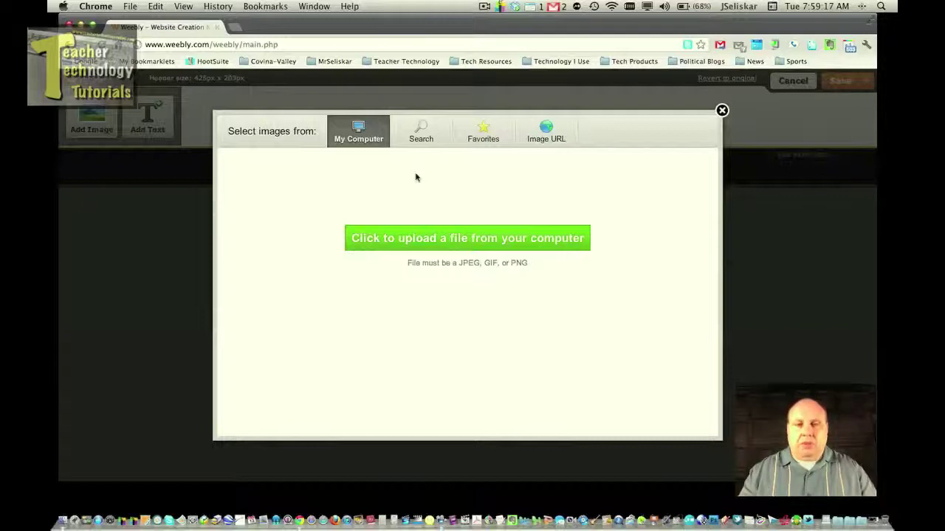
click(422, 130)
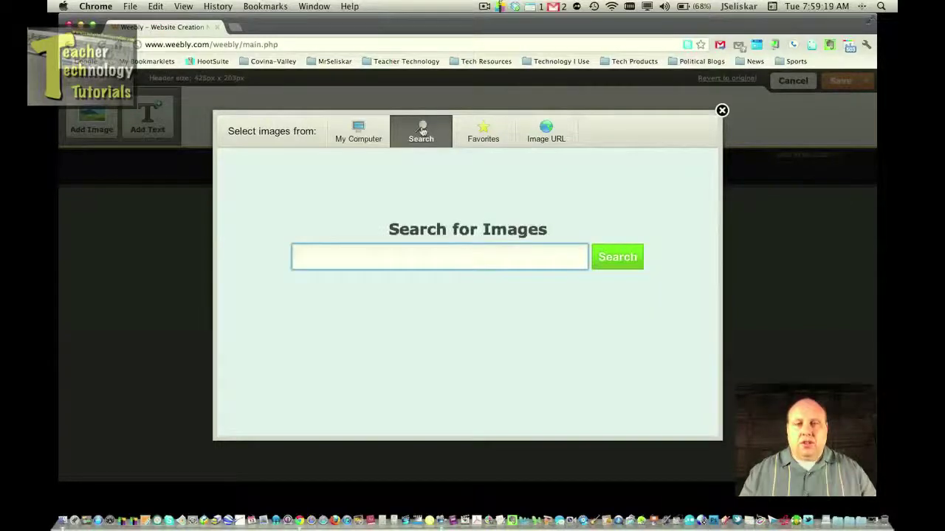
click(484, 132)
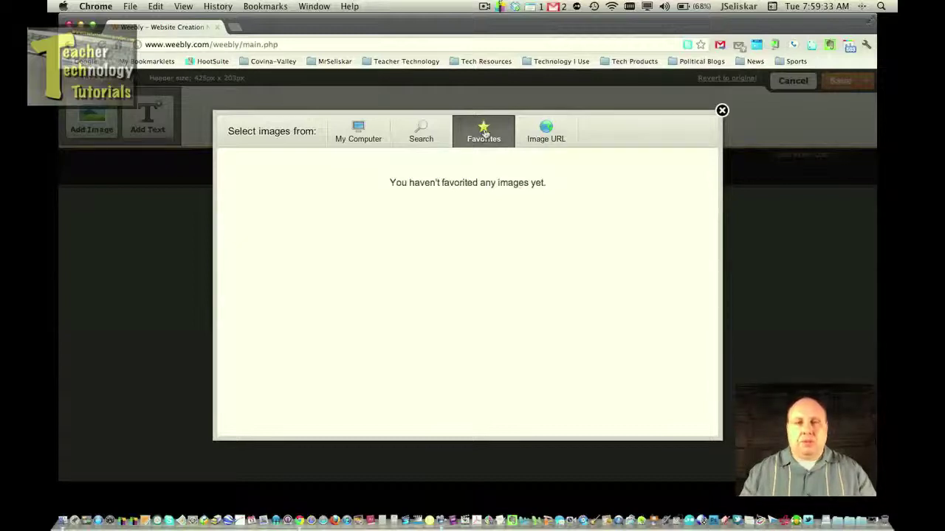
click(537, 134)
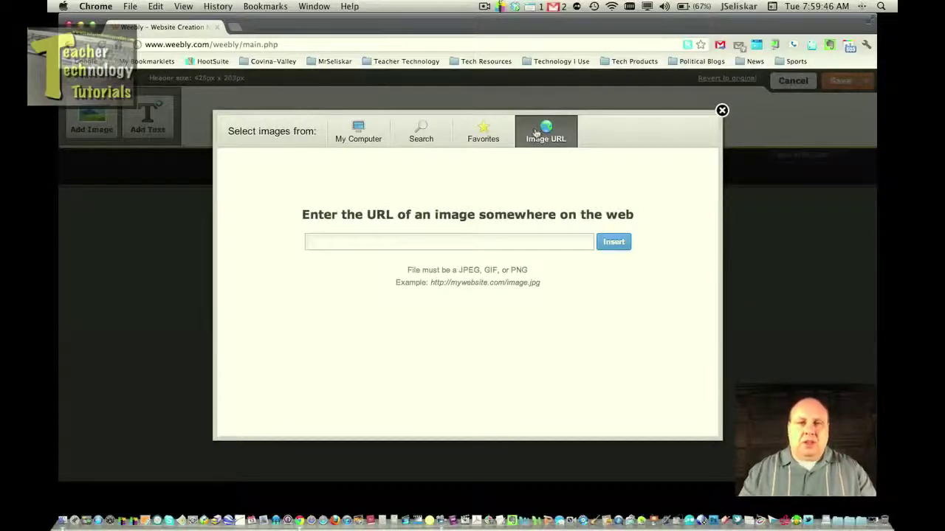
Step: Search the image library for "school" and look through the professional photos
click(418, 139)
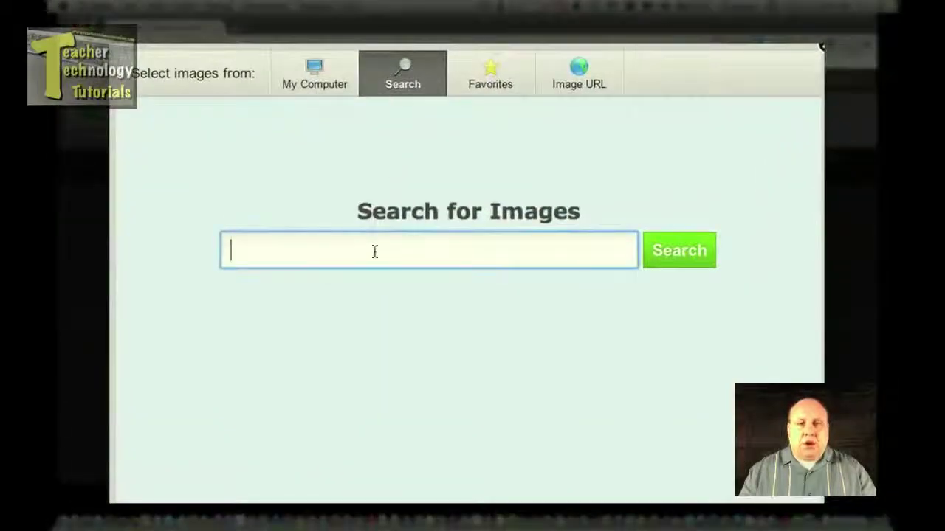
text(school)
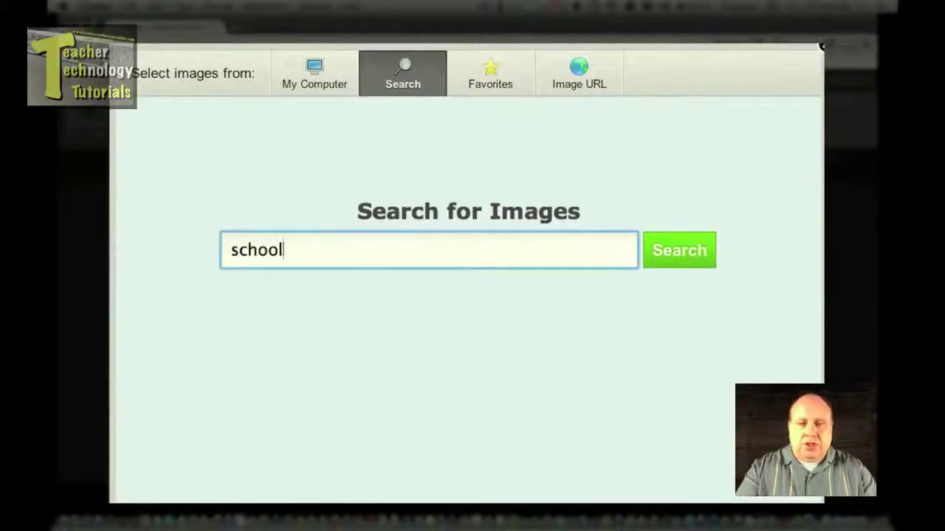
key(Return)
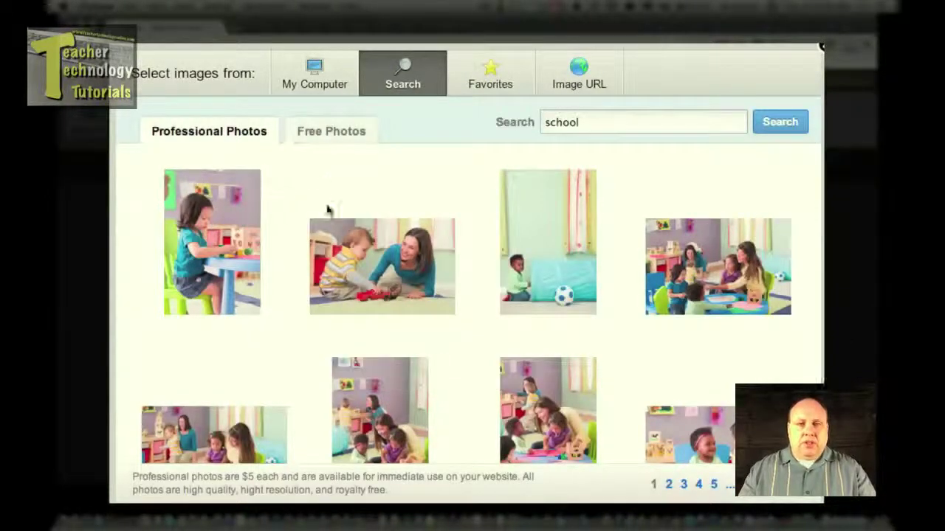
scroll(258, 196, down, 1)
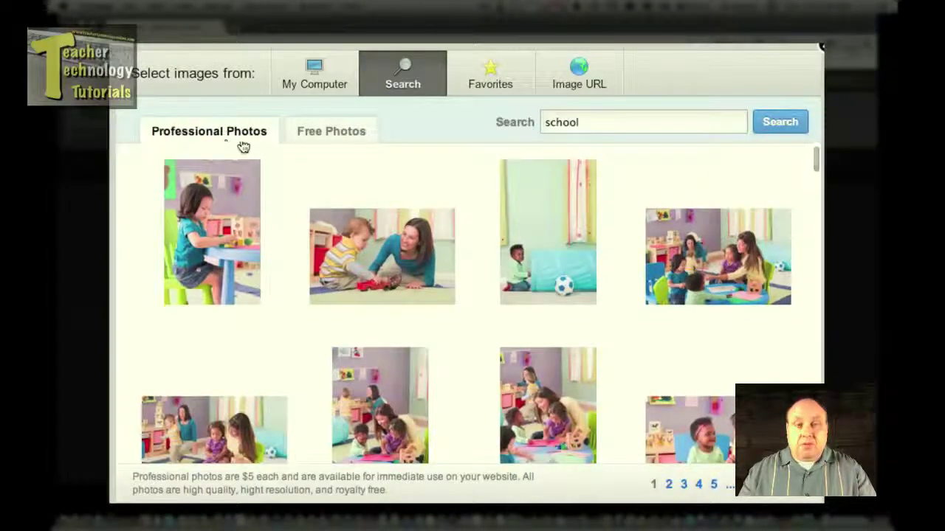
scroll(298, 188, down, 5)
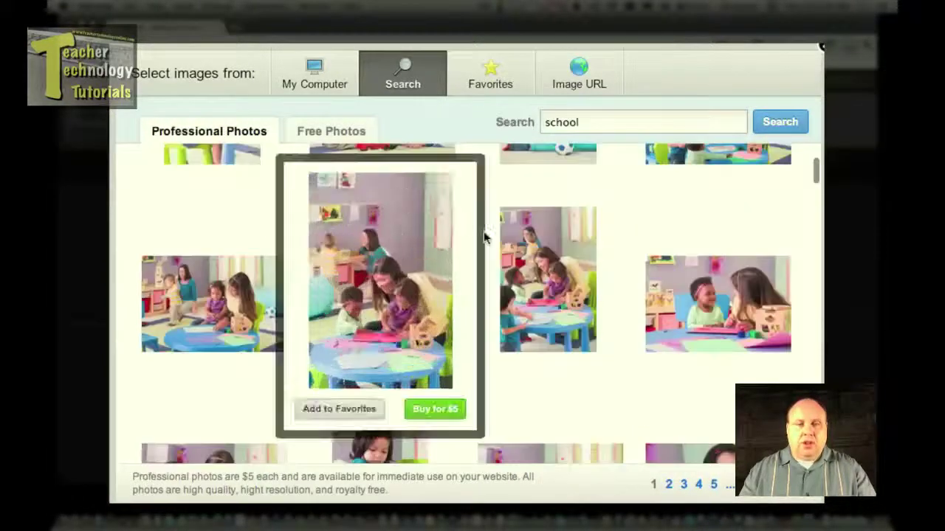
mouse_move(588, 279)
scroll(588, 279, down, 10)
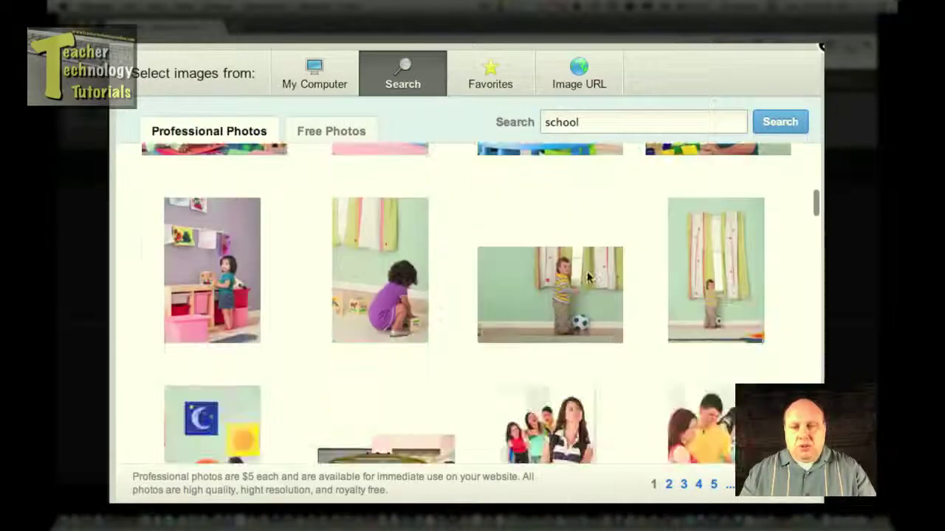
mouse_move(548, 280)
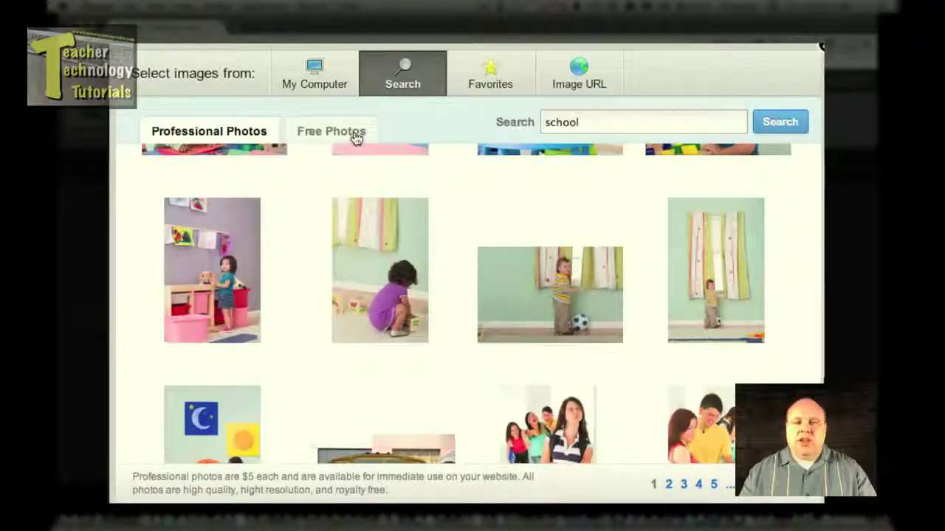
Step: Look through the free "school" photos and choose the classroom photo of a student asleep on a desk as the header image
click(356, 138)
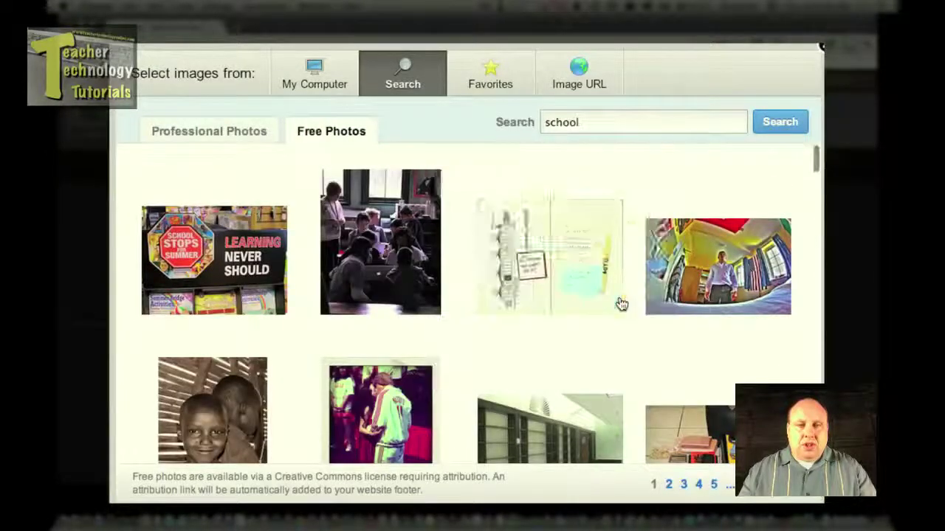
scroll(621, 304, down, 5)
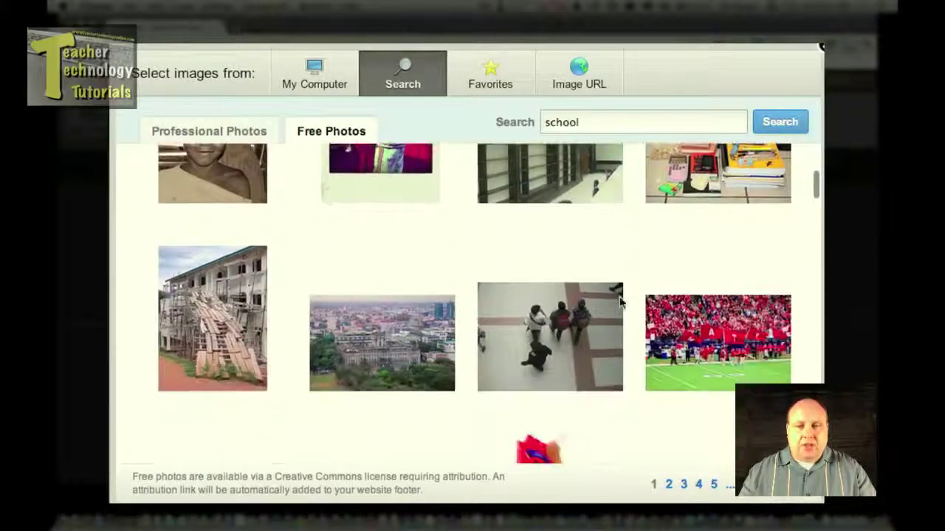
scroll(620, 301, down, 3)
scroll(620, 302, down, 1)
scroll(620, 303, down, 3)
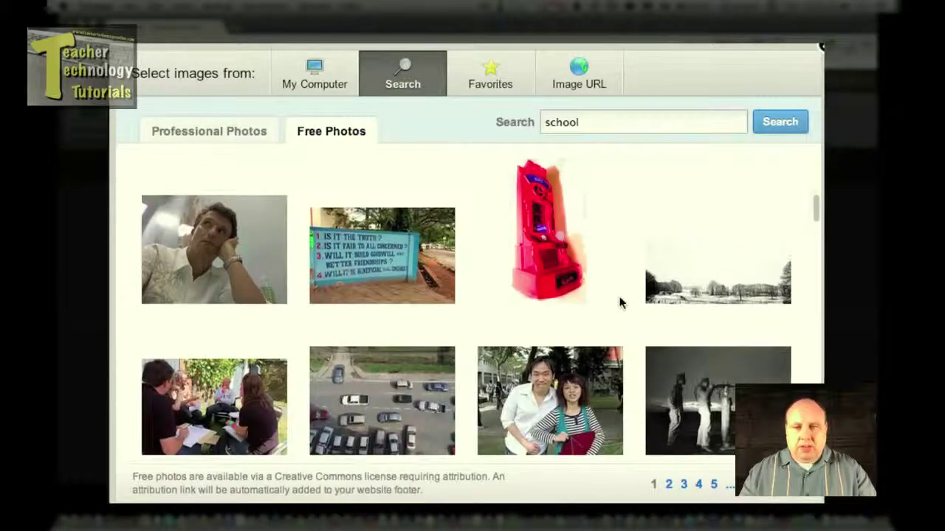
scroll(620, 303, down, 2)
scroll(620, 303, down, 3)
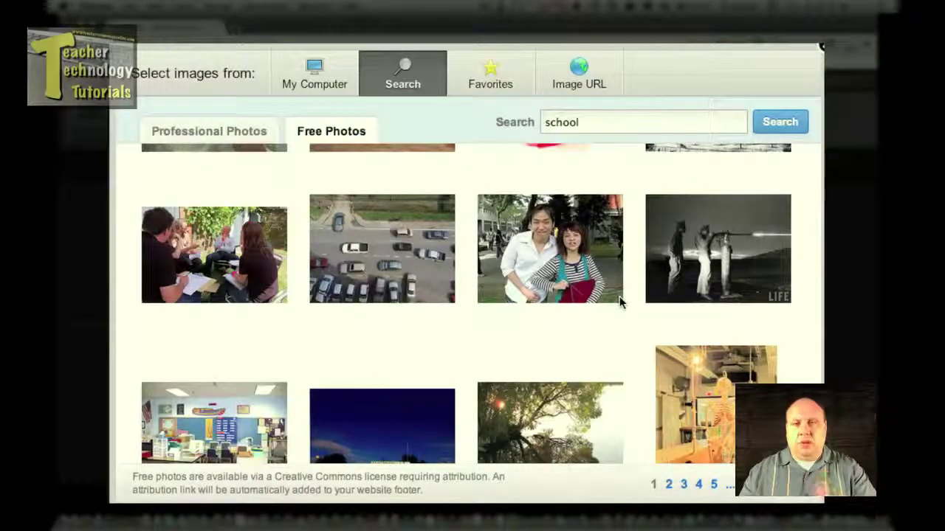
scroll(620, 302, down, 3)
scroll(620, 303, down, 1)
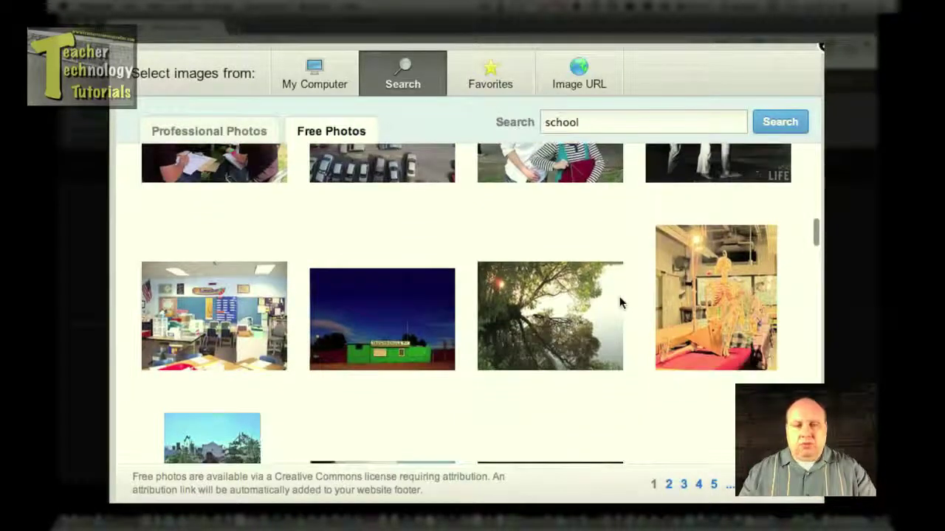
scroll(620, 303, down, 5)
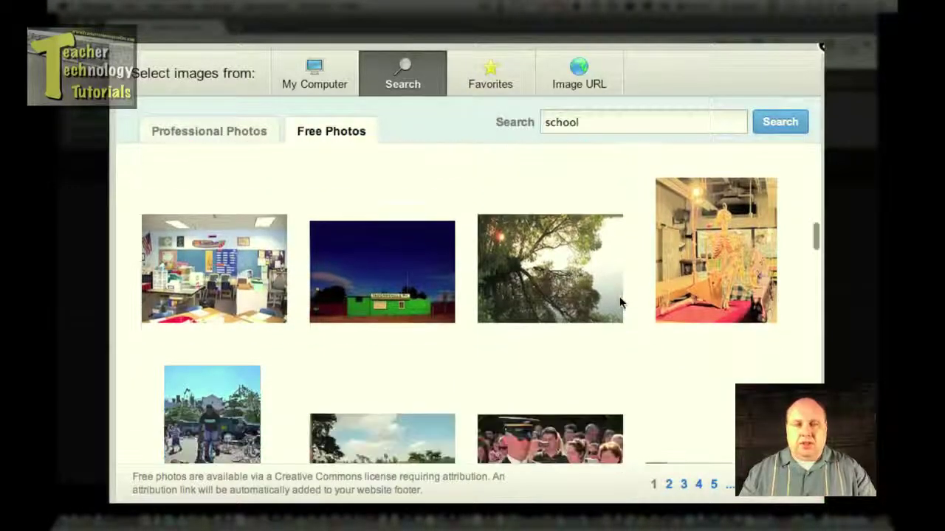
scroll(621, 303, down, 12)
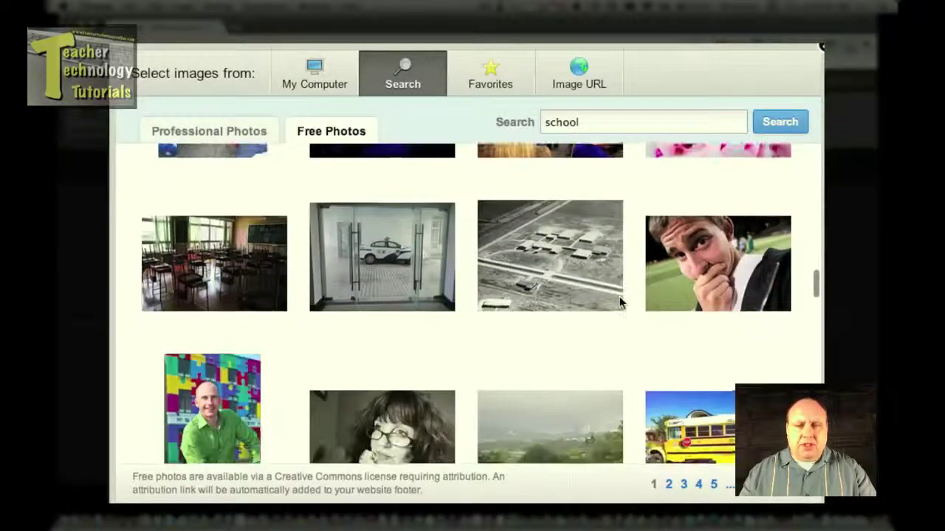
scroll(620, 302, down, 8)
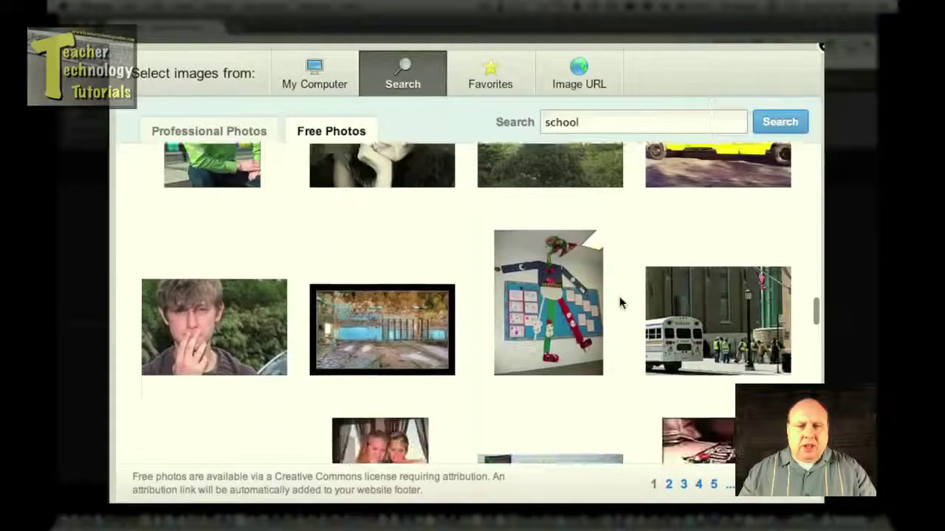
scroll(620, 303, down, 4)
scroll(620, 303, down, 9)
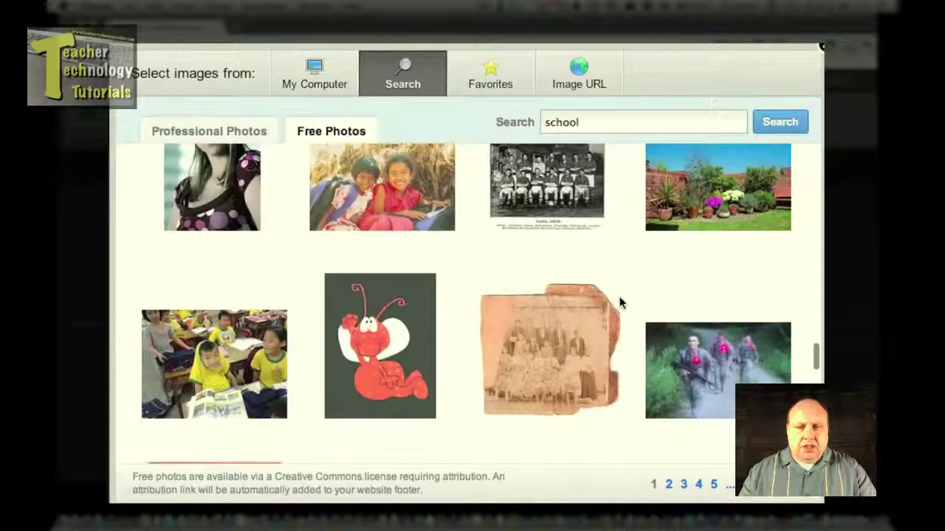
scroll(621, 303, down, 7)
scroll(620, 303, down, 11)
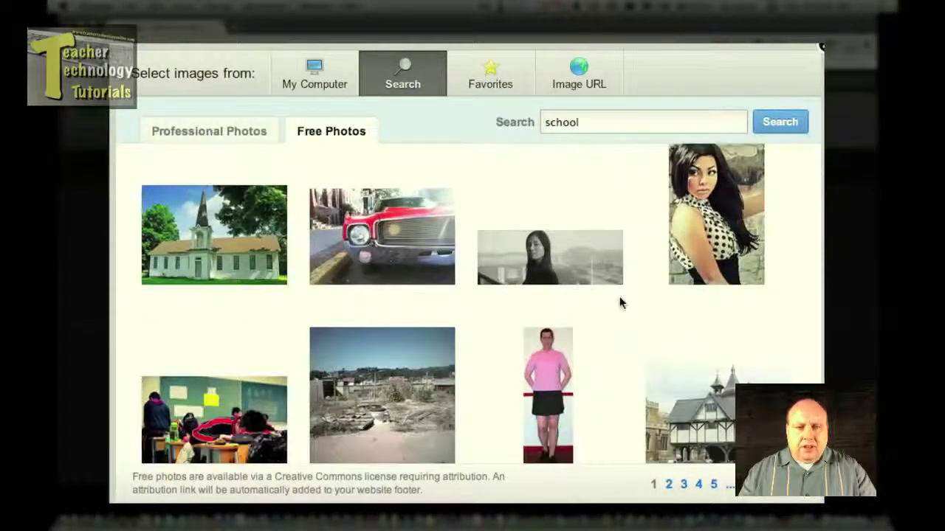
scroll(620, 303, down, 4)
scroll(620, 302, down, 1)
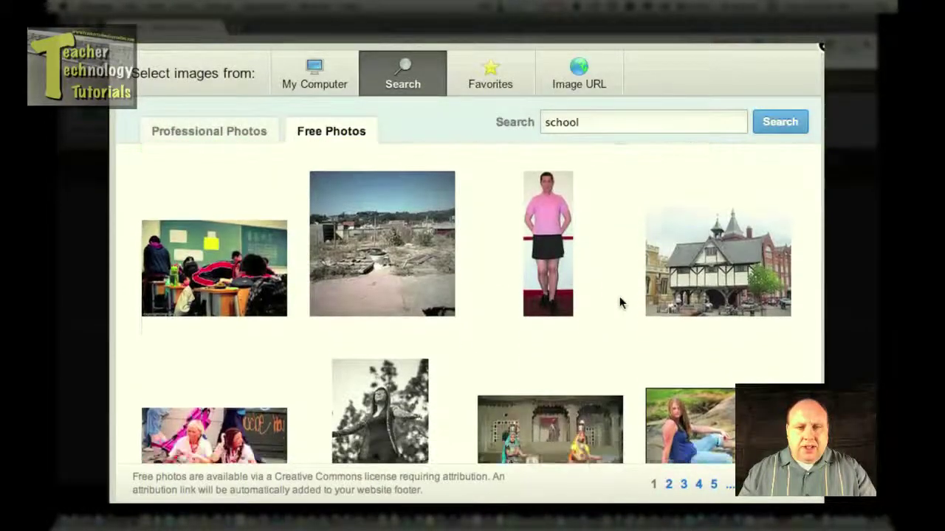
mouse_move(229, 283)
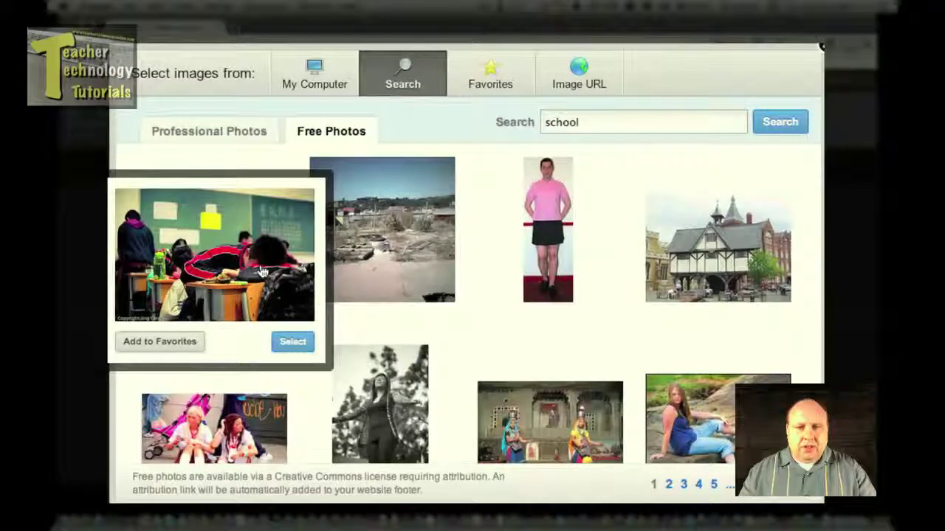
click(292, 339)
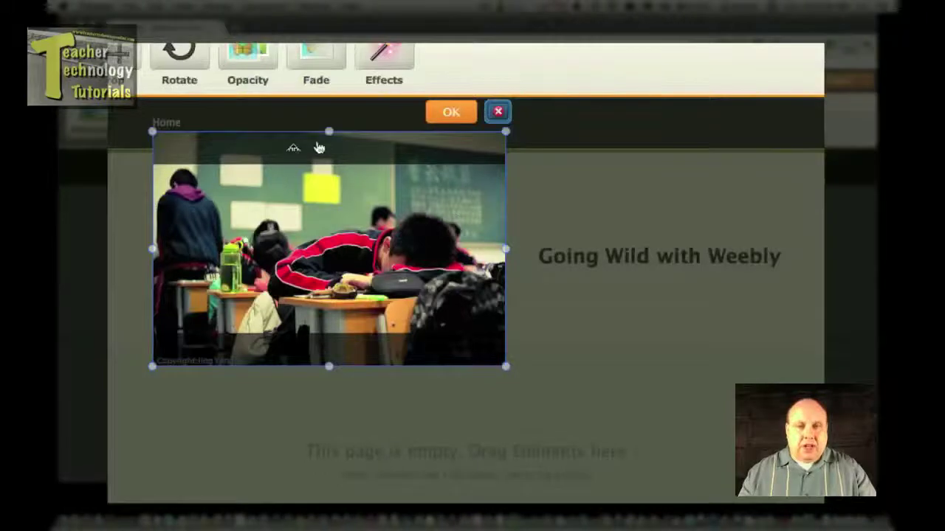
Step: Resize and reposition the classroom photo so it fills the header frame around the sleeping student, and apply the placement
drag(325, 132, 325, 156)
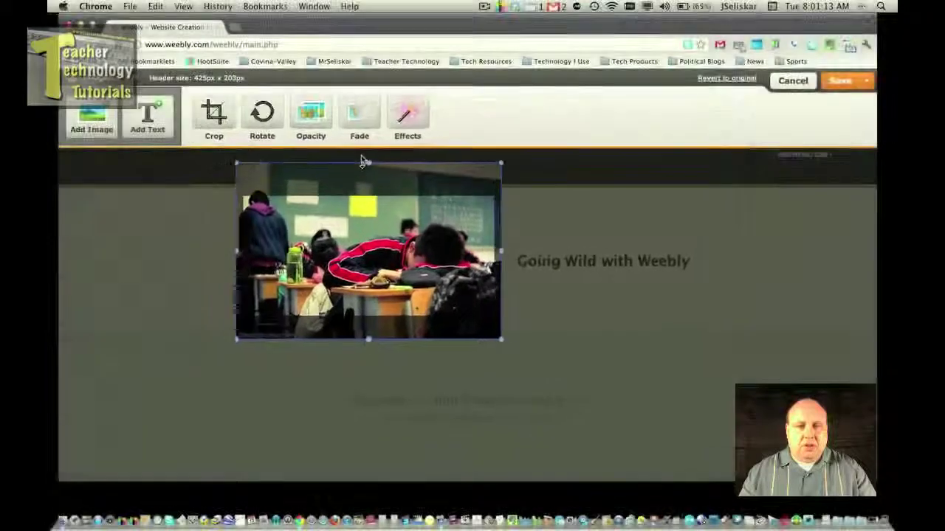
drag(361, 161, 360, 129)
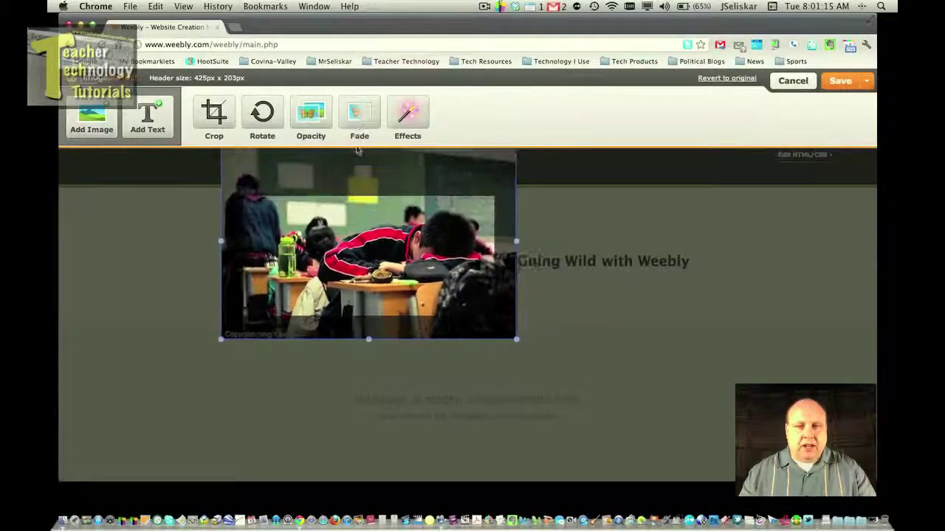
drag(369, 255, 369, 267)
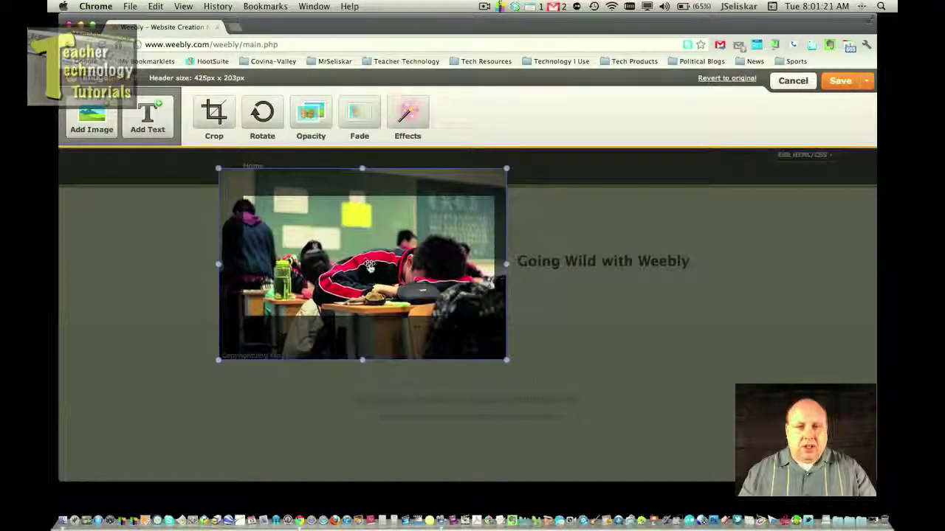
click(476, 379)
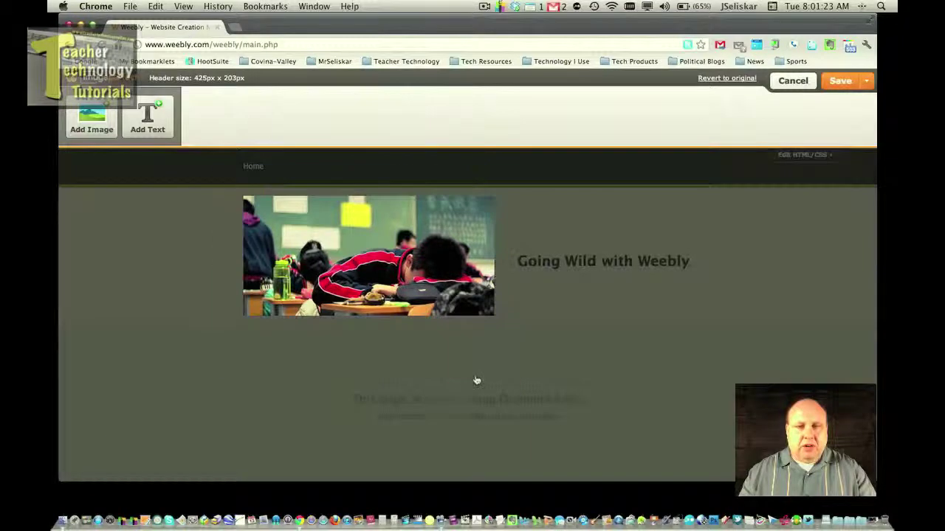
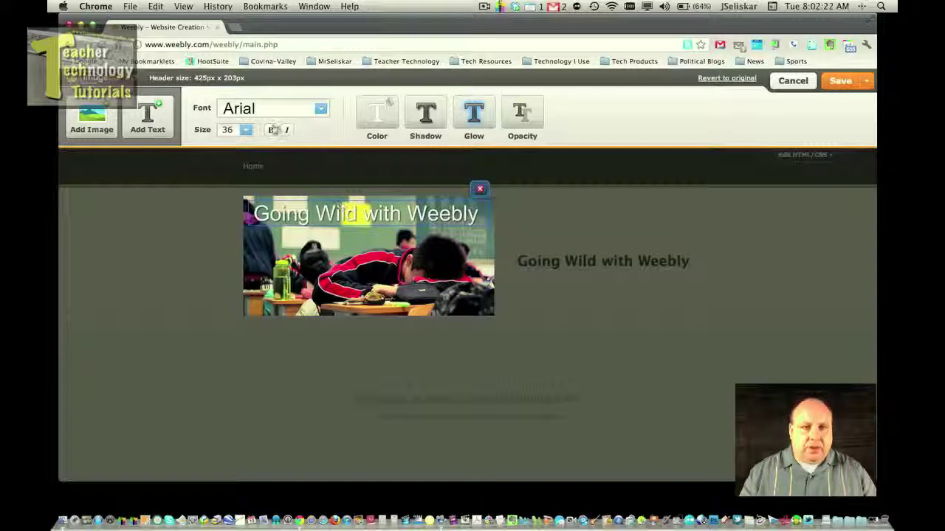
Step: Make the "Going Wild with Weebly" text on the header image bold and italic, and colour it solid red
click(288, 131)
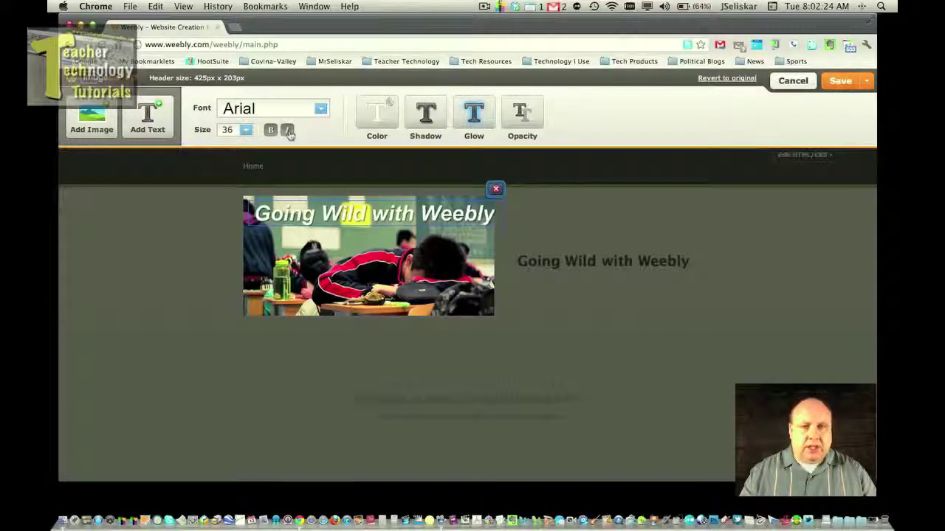
click(380, 122)
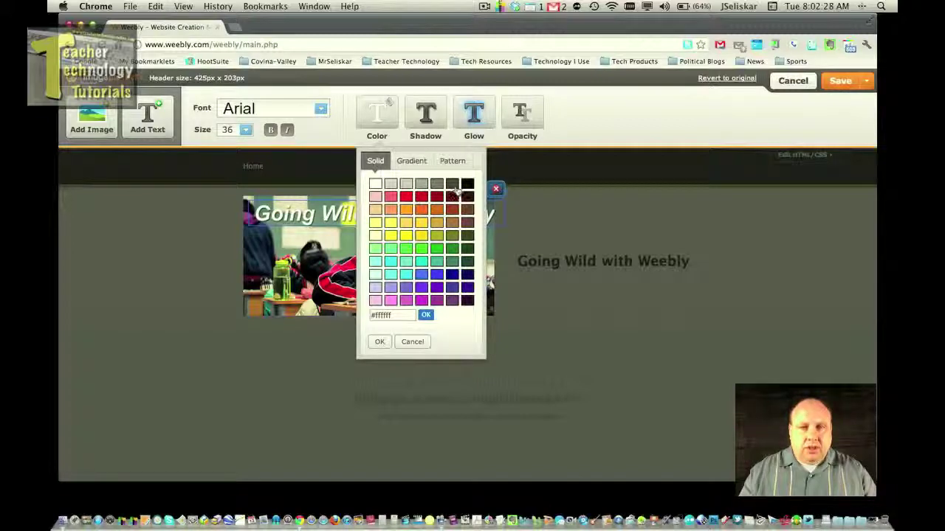
click(406, 197)
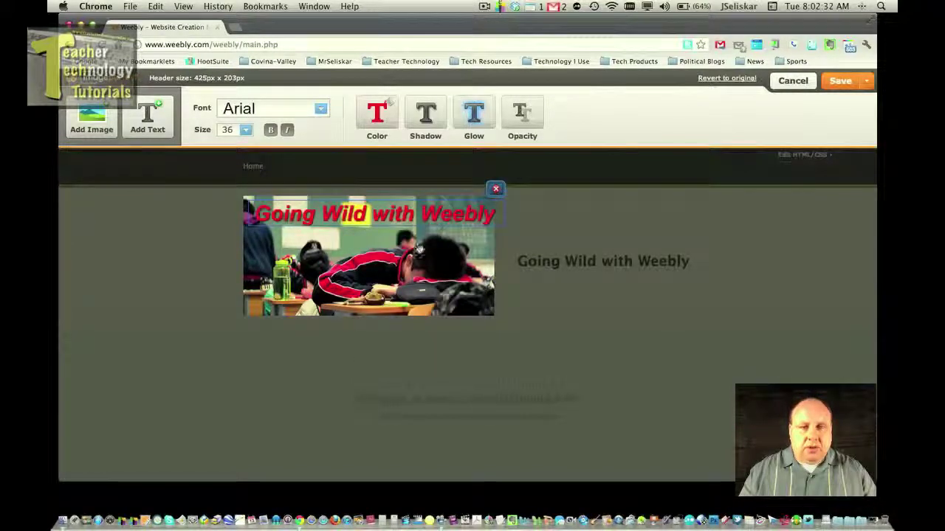
Step: Strengthen the header text's shadow to near the maximum and set its direction to the upper-right corner option
click(435, 121)
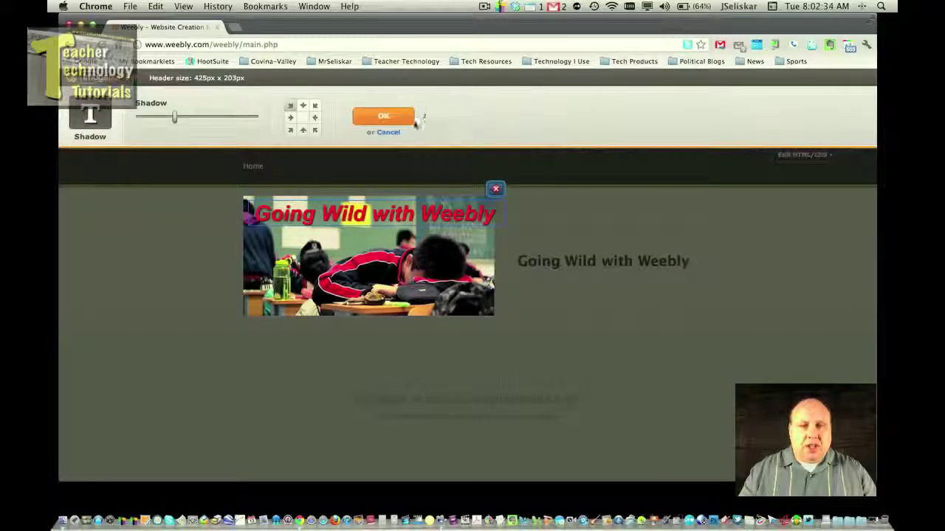
drag(177, 121, 241, 123)
click(303, 105)
click(316, 107)
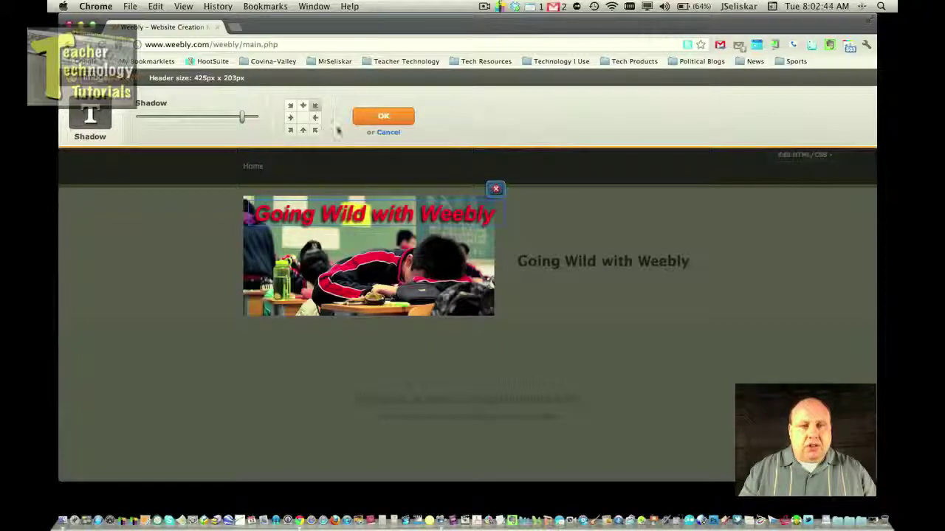
click(382, 118)
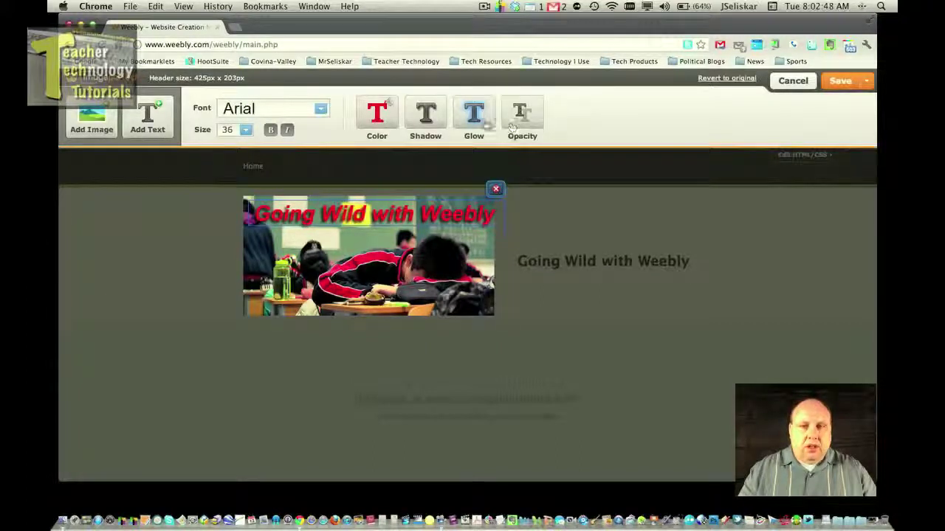
Step: Set the header text's blue glow to near the minimum and its opacity to near the maximum
click(476, 122)
mouse_move(141, 117)
mouse_down()
mouse_move(234, 115)
mouse_move(139, 117)
mouse_up()
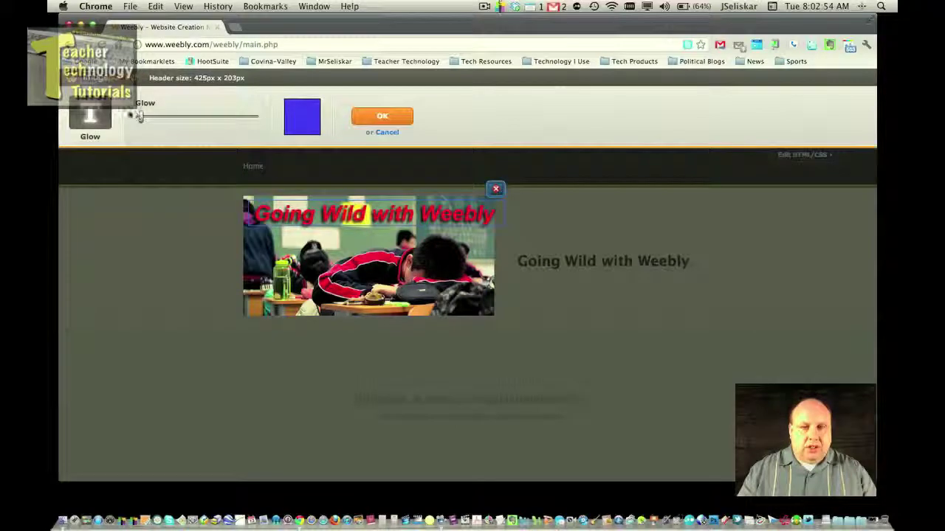
click(391, 121)
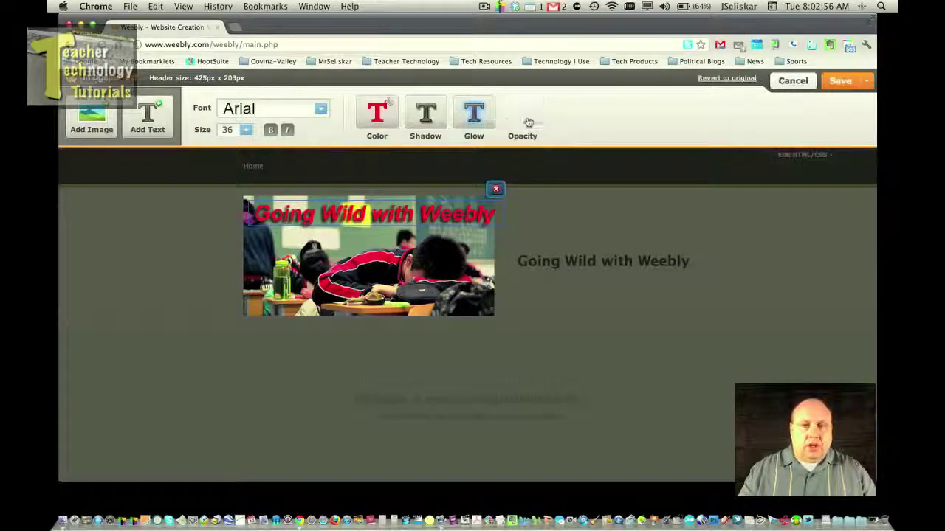
click(528, 123)
mouse_move(253, 117)
mouse_down()
mouse_move(157, 119)
mouse_move(253, 118)
mouse_up()
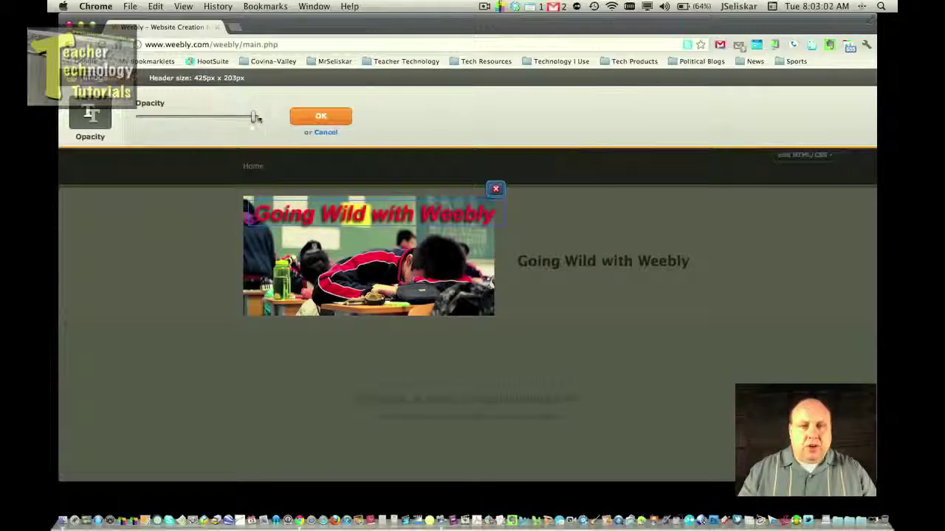
click(325, 117)
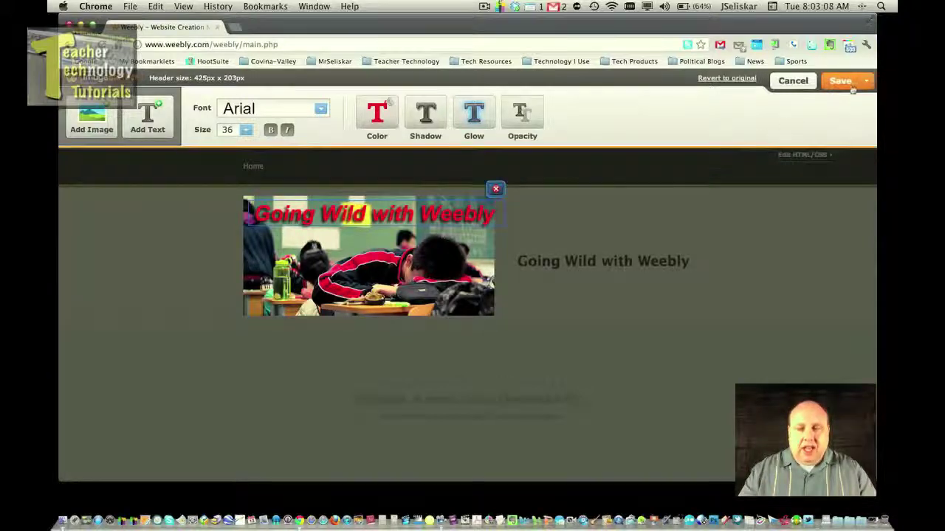
Step: Save the edited header image to only this page
click(859, 88)
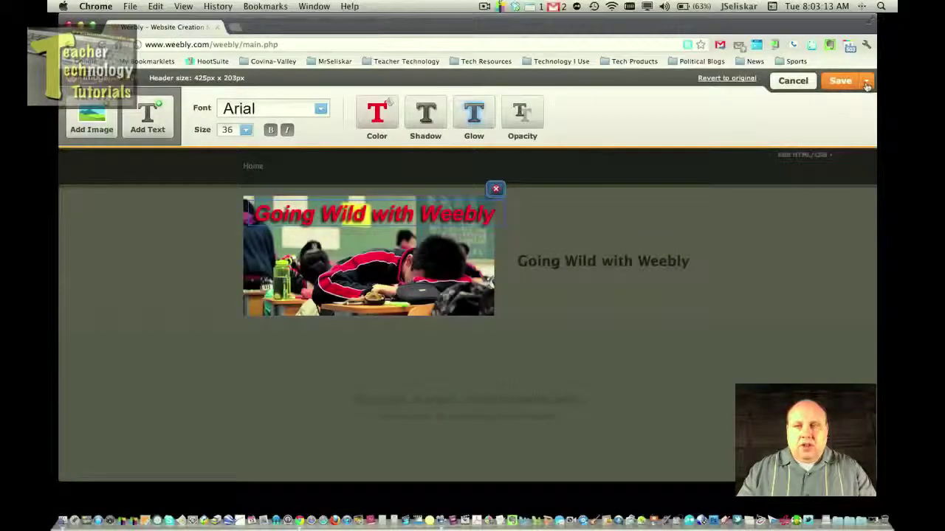
click(867, 86)
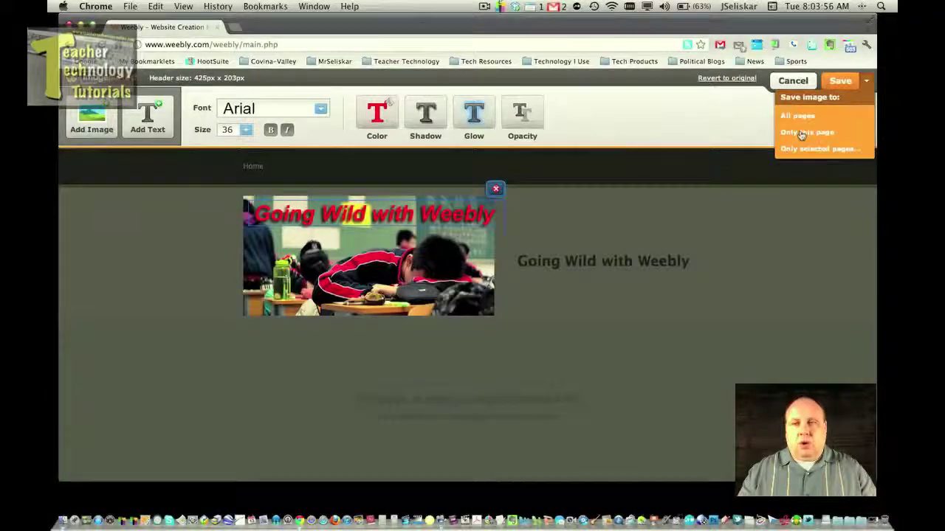
click(801, 132)
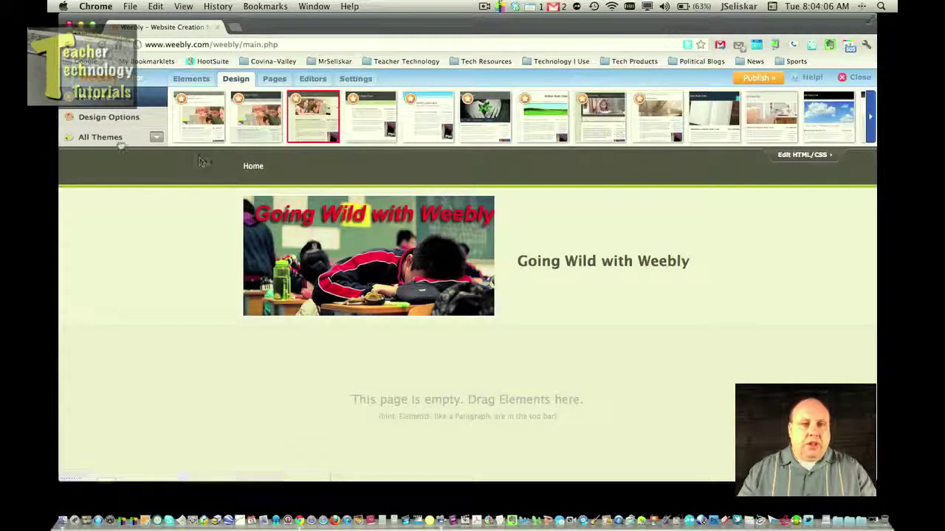
Step: View the full gallery of site themes and return to the page design
click(114, 144)
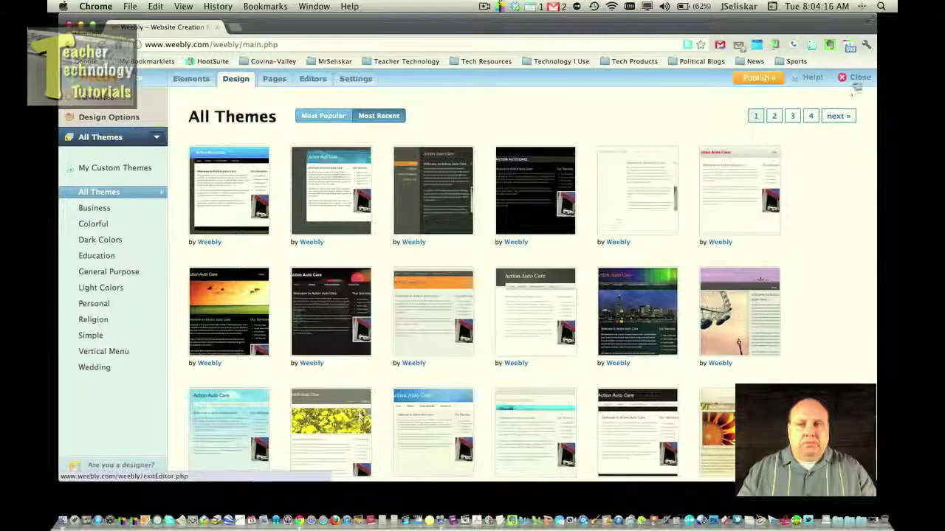
click(294, 170)
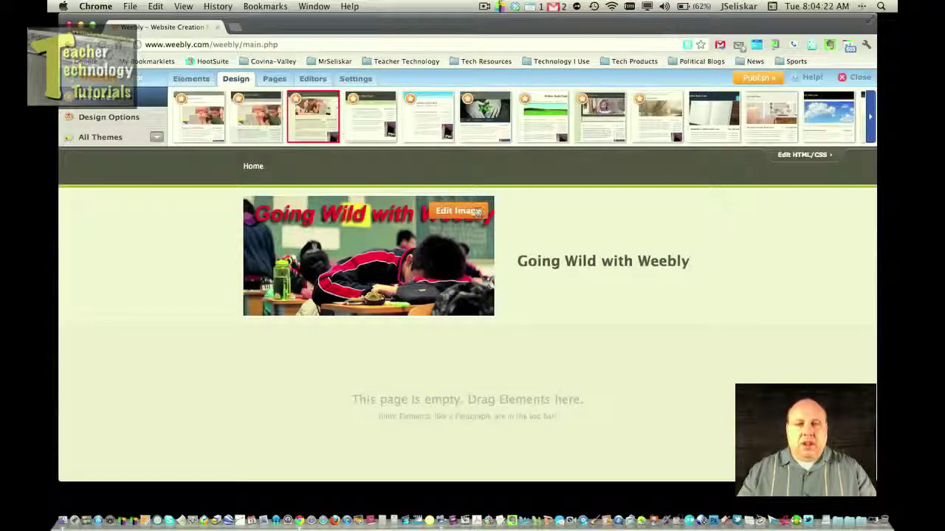
Step: Switch the "Going Wild with Weebly" site title off and back to text, and open the image selection for a logo
mouse_move(599, 254)
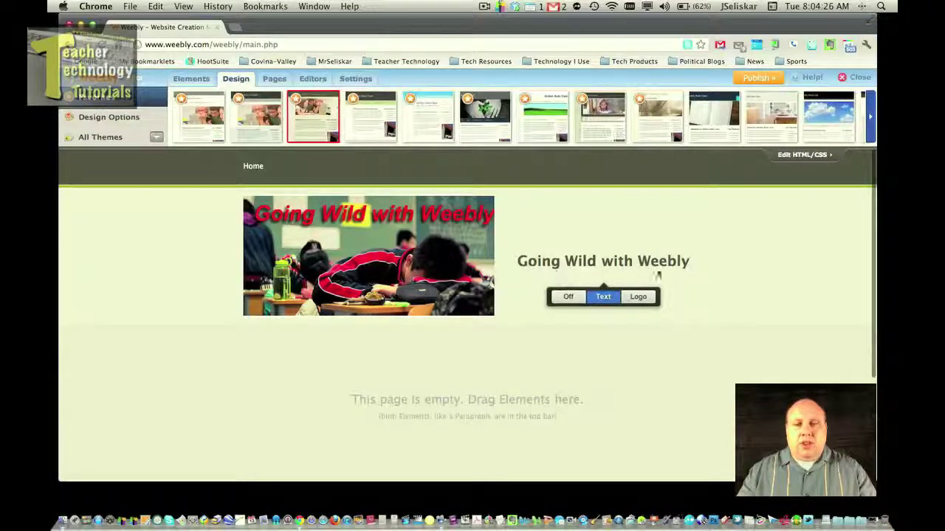
mouse_move(610, 270)
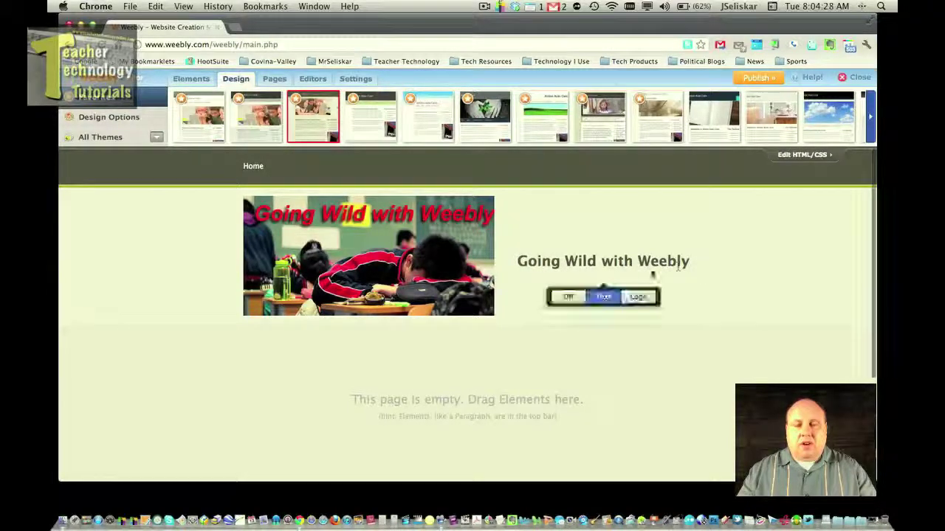
click(567, 298)
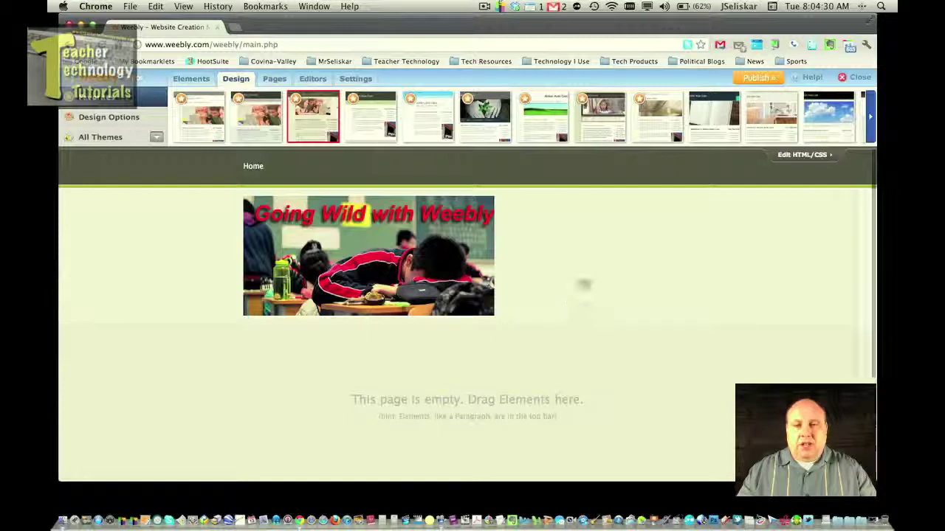
click(603, 297)
mouse_move(602, 298)
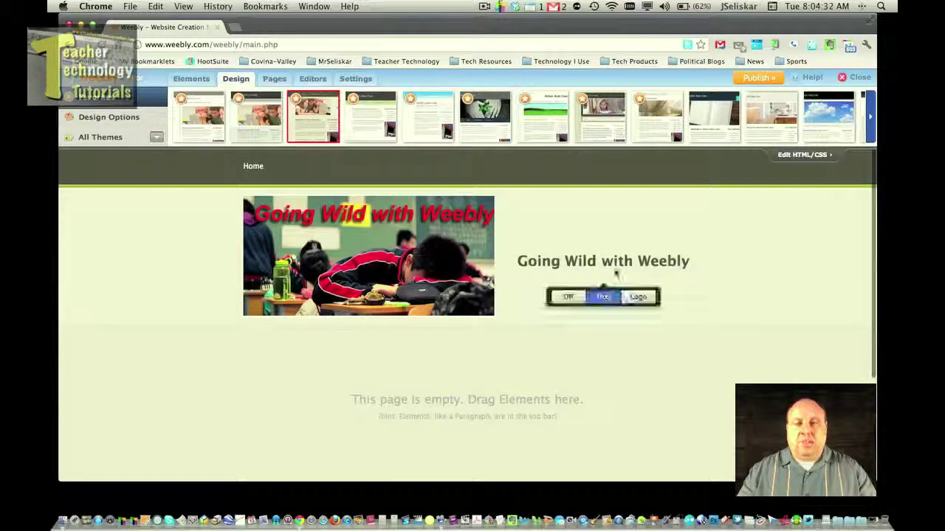
click(637, 296)
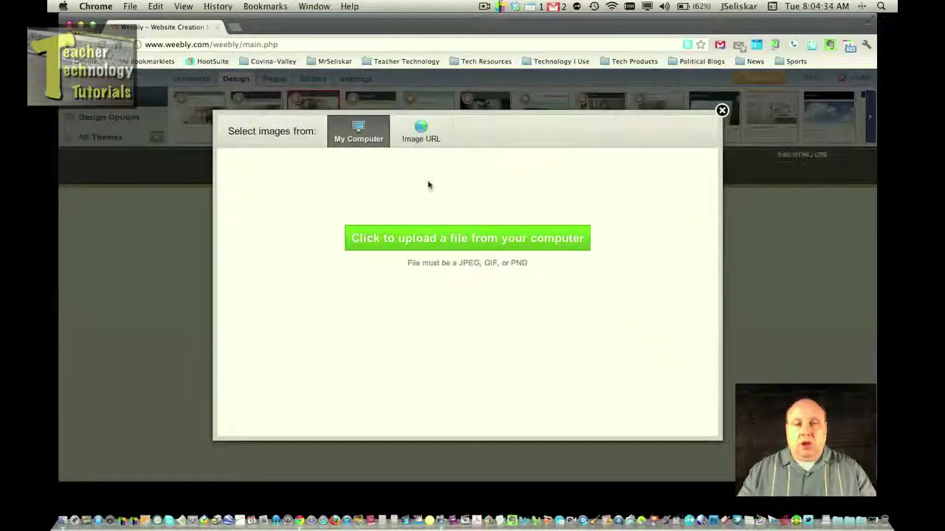